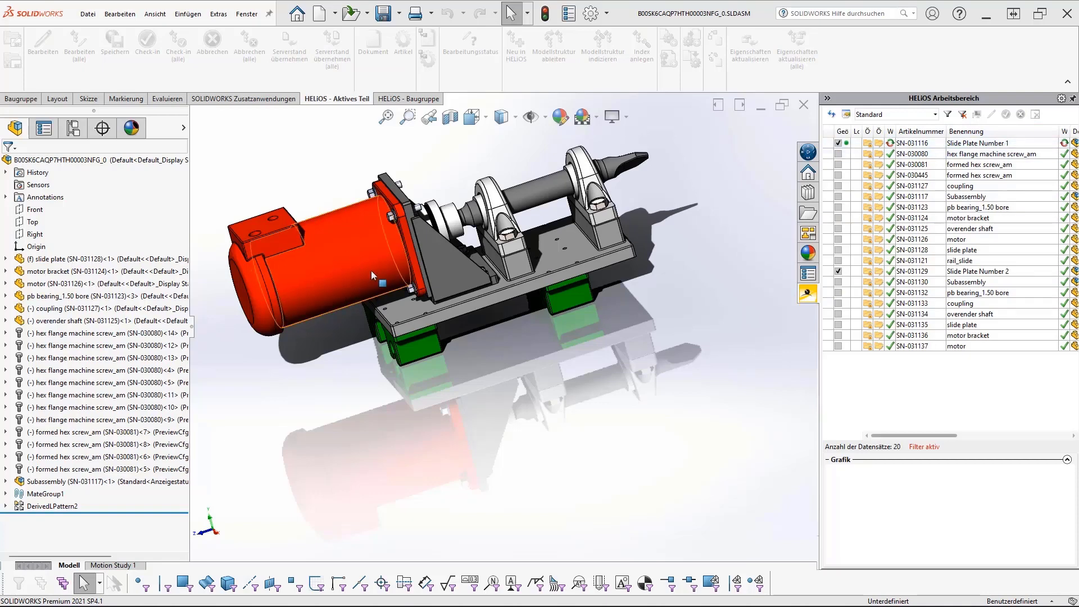
# Step: View the Slide Plate Number 2 assembly with the blue motor for comparison, then return to the Slide Plate Number 1 assembly
pyautogui.moveTo(332, 602)
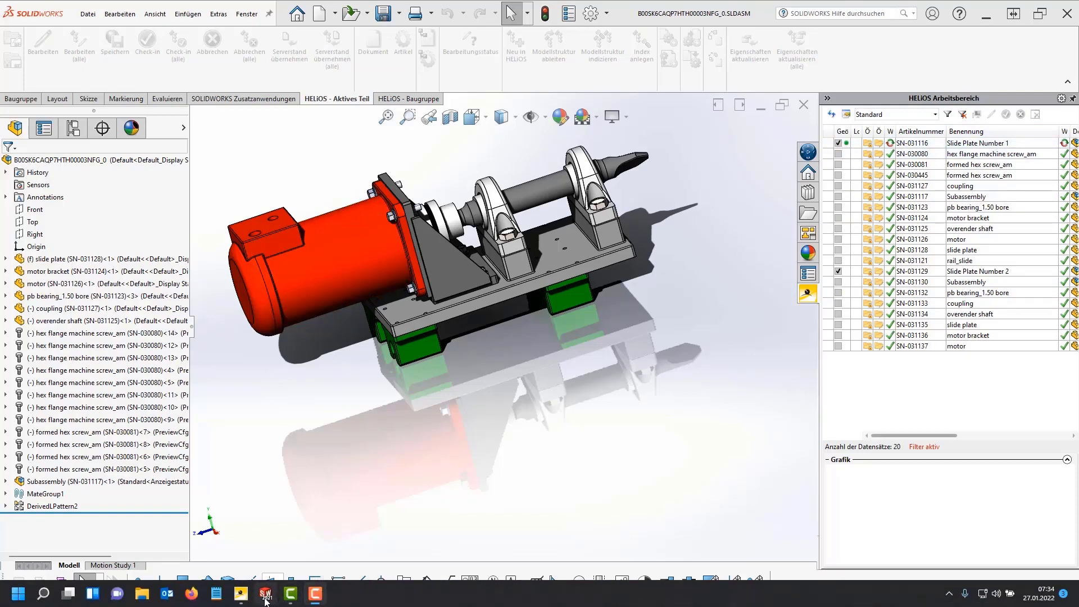
pyautogui.moveTo(266, 601)
pyautogui.click(328, 534)
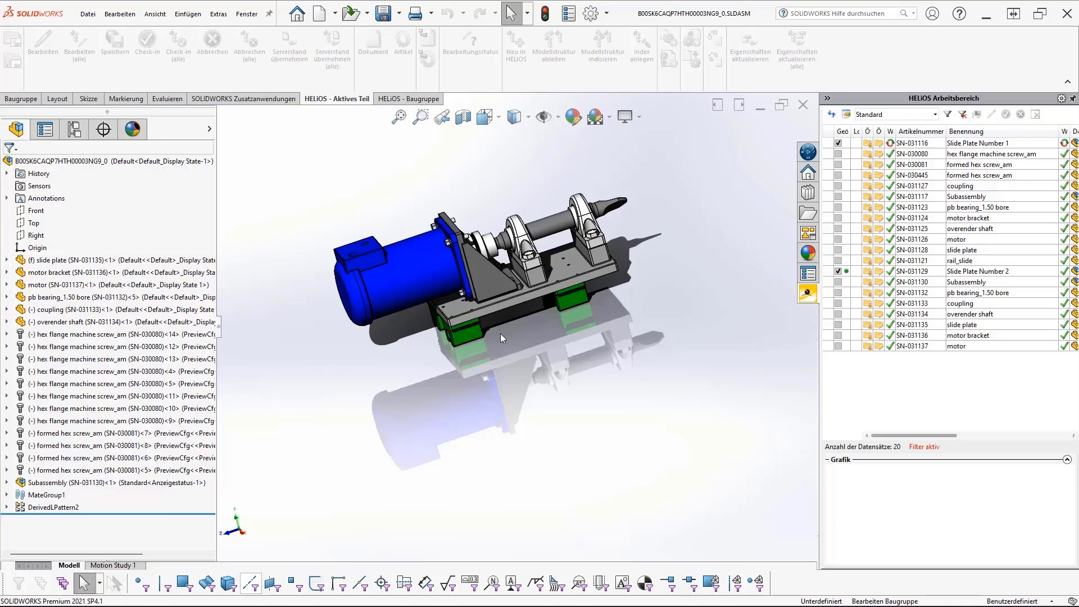
pyautogui.moveTo(540, 322)
pyautogui.mouseDown(button='middle')
pyautogui.moveTo(505, 256)
pyautogui.moveTo(549, 315)
pyautogui.moveTo(550, 340)
pyautogui.mouseUp(button='middle')
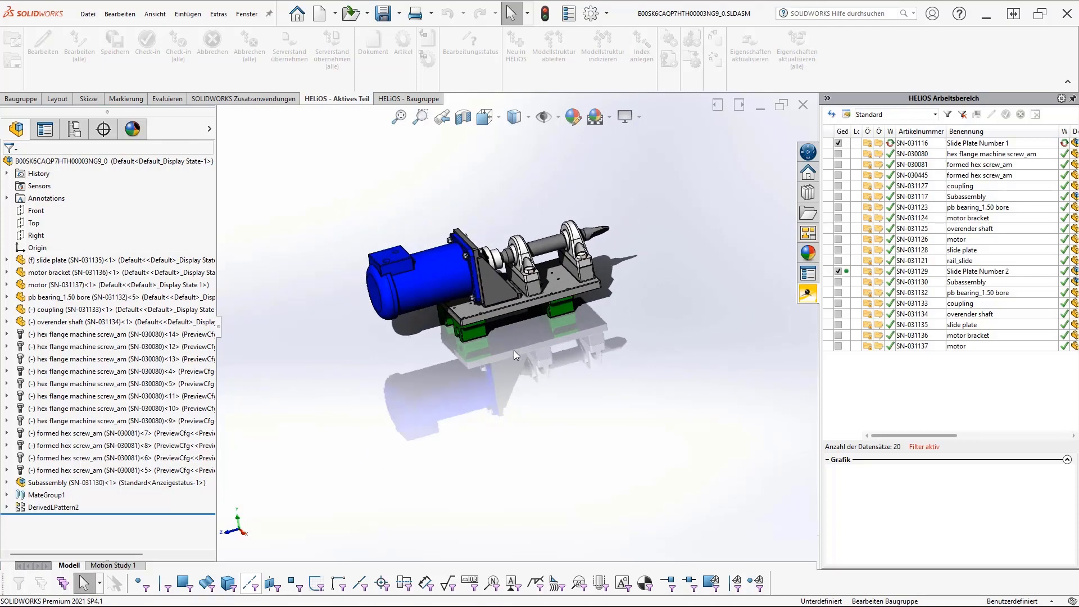
pyautogui.moveTo(266, 594)
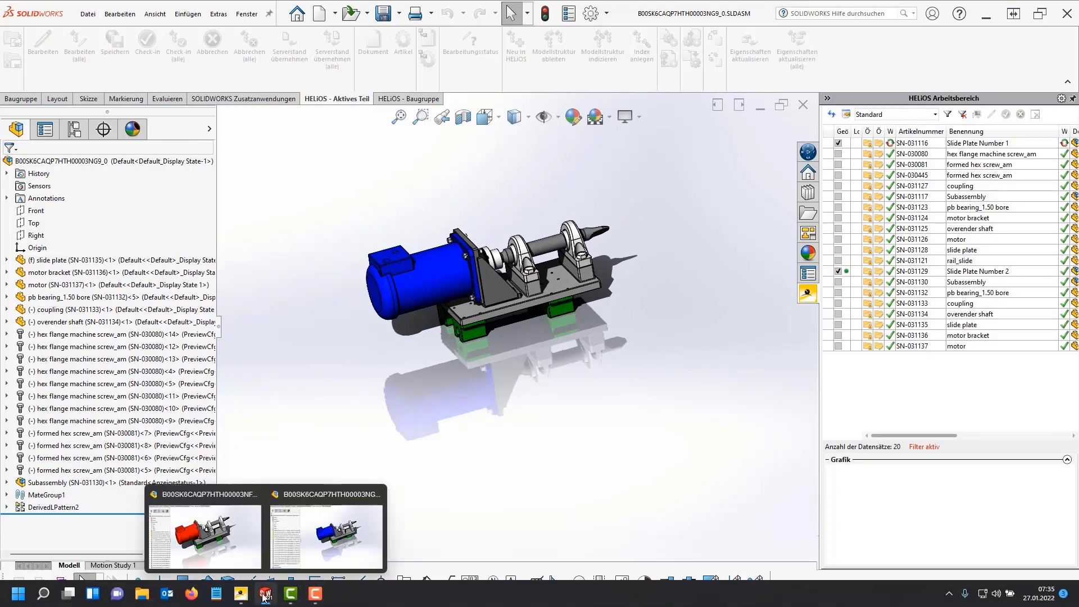
pyautogui.click(254, 551)
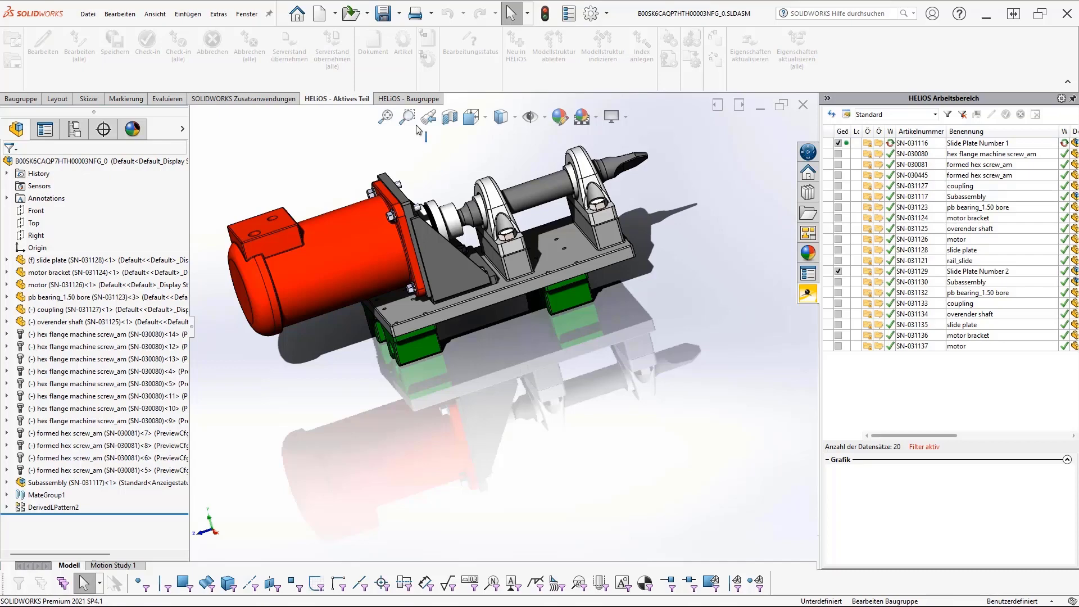
pyautogui.click(408, 99)
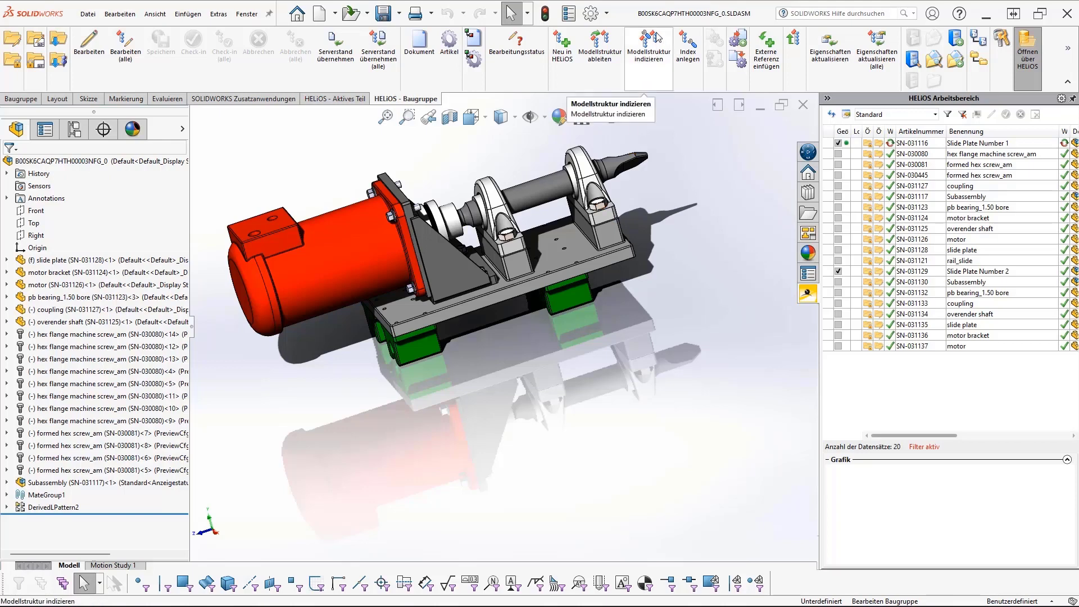
pyautogui.click(650, 52)
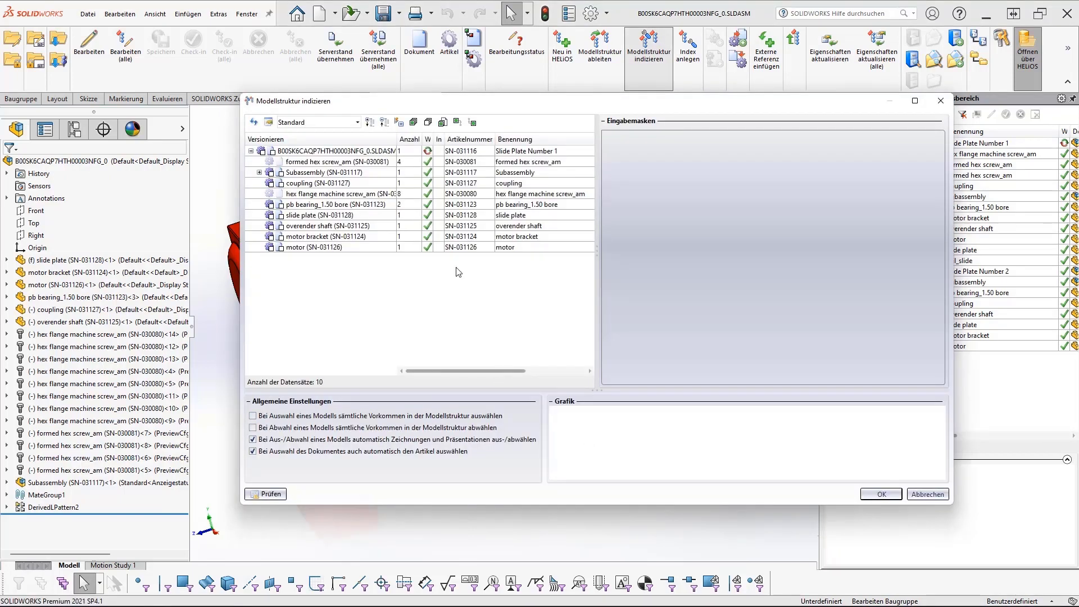
pyautogui.click(260, 173)
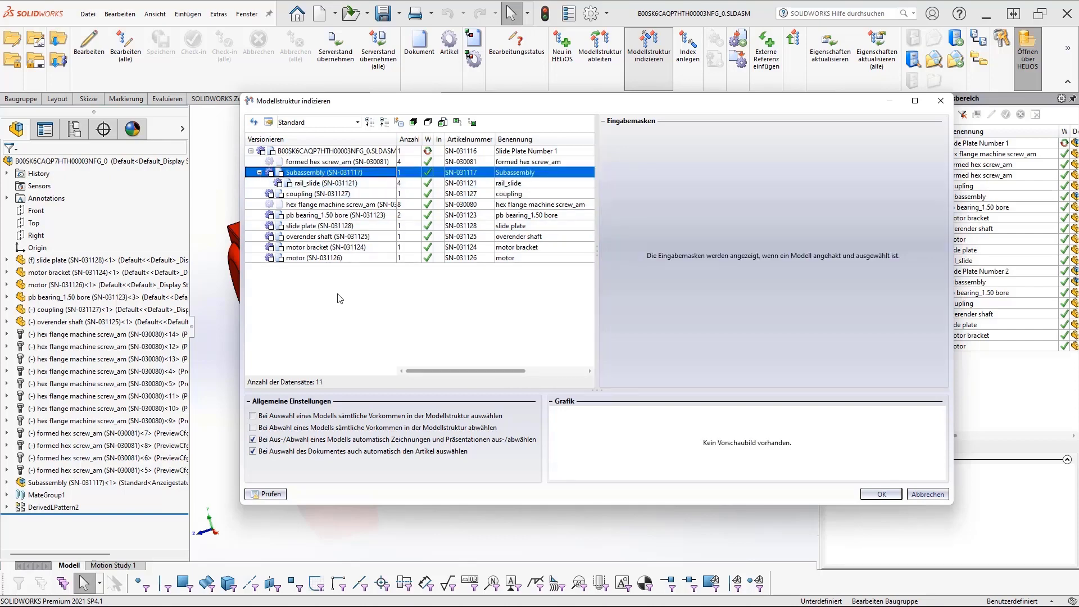
pyautogui.click(280, 187)
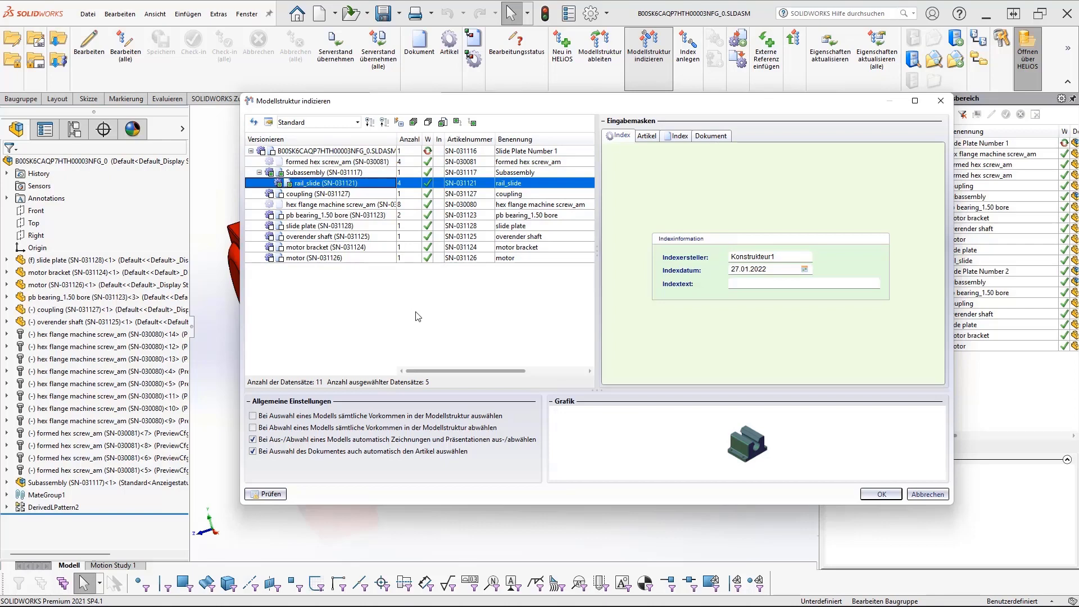
pyautogui.click(928, 494)
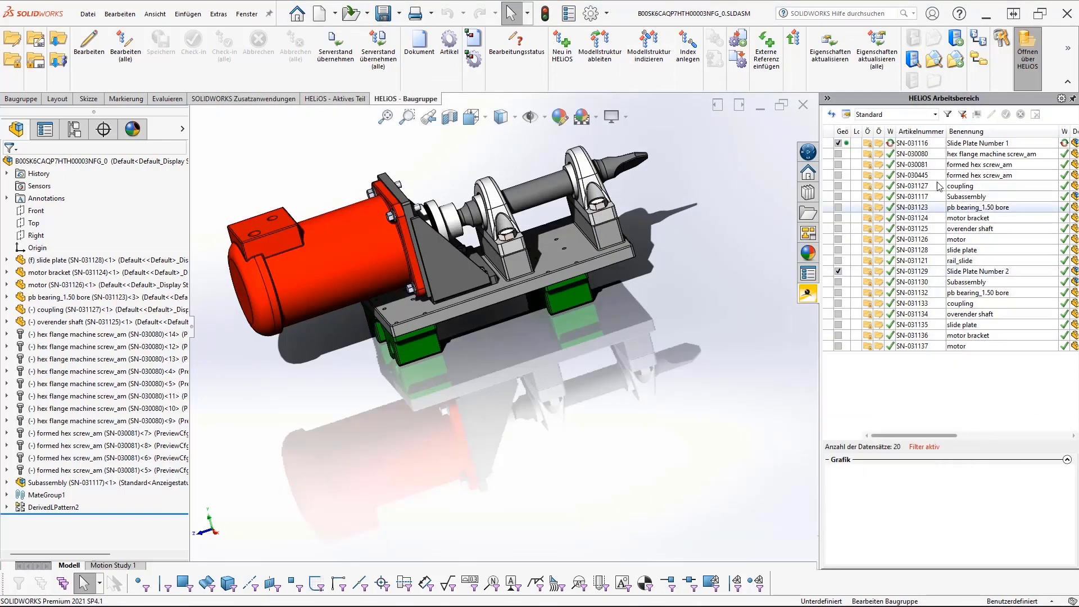
# Step: Advance the workflow status of article SN-031116, Slide Plate Number 1, through In Prüfung to Freigegeben
pyautogui.rightClick(906, 145)
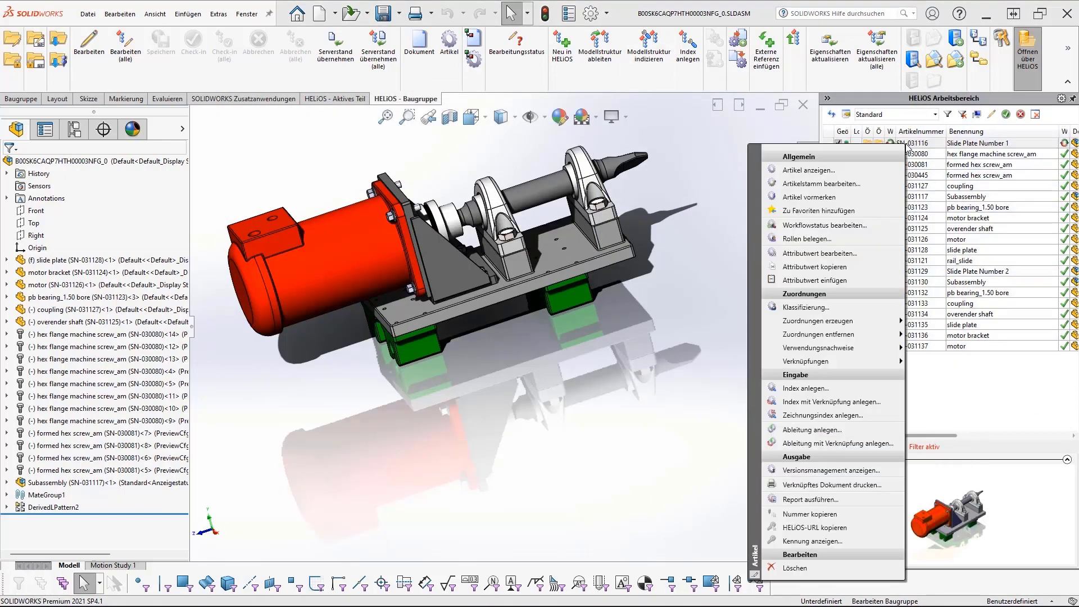
pyautogui.click(804, 225)
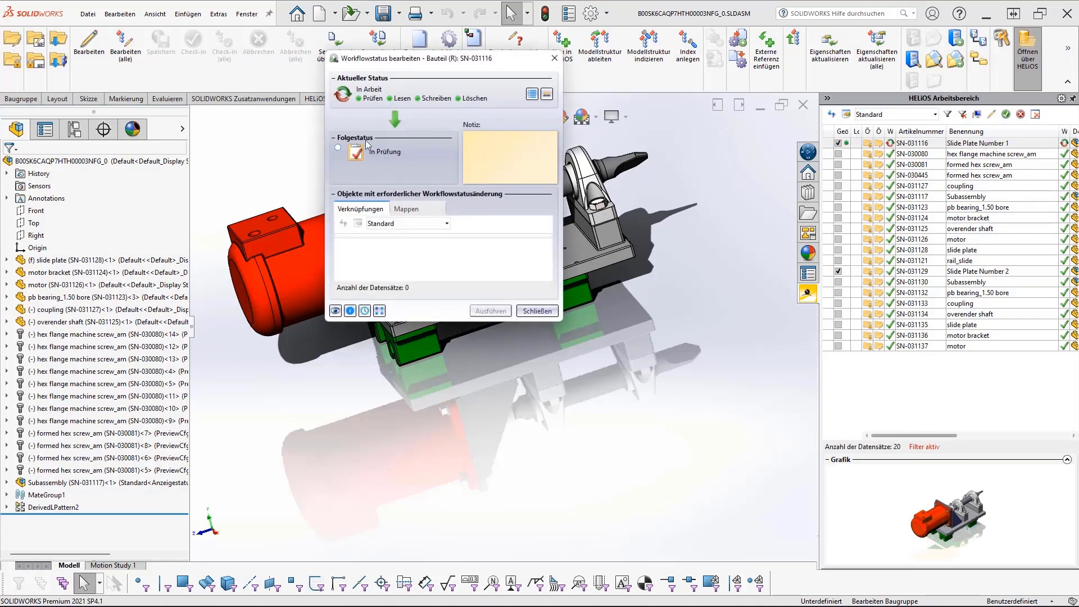
pyautogui.click(337, 148)
pyautogui.click(493, 312)
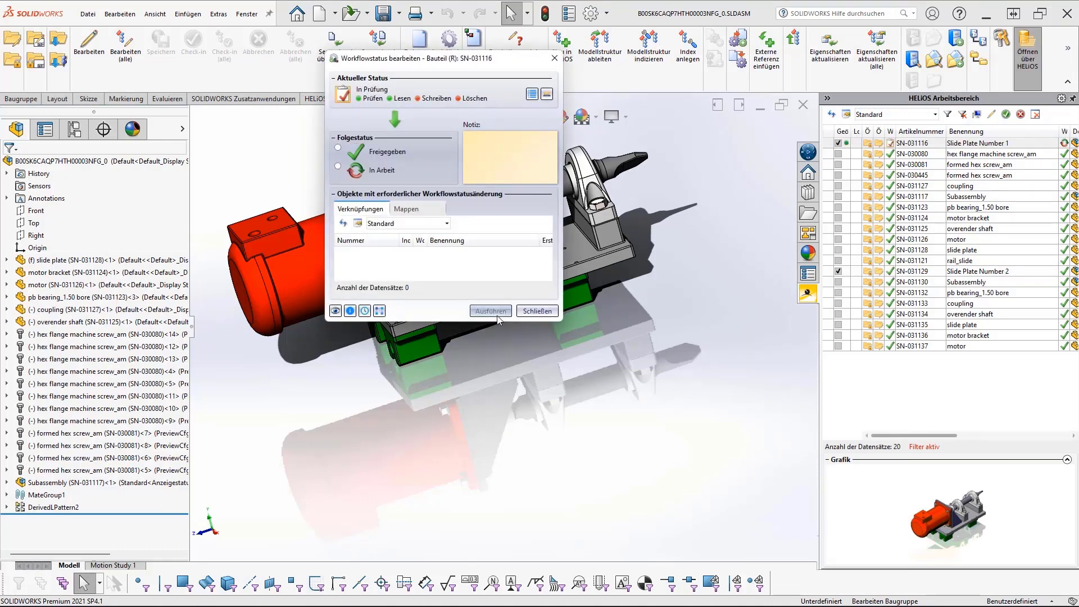
pyautogui.click(338, 148)
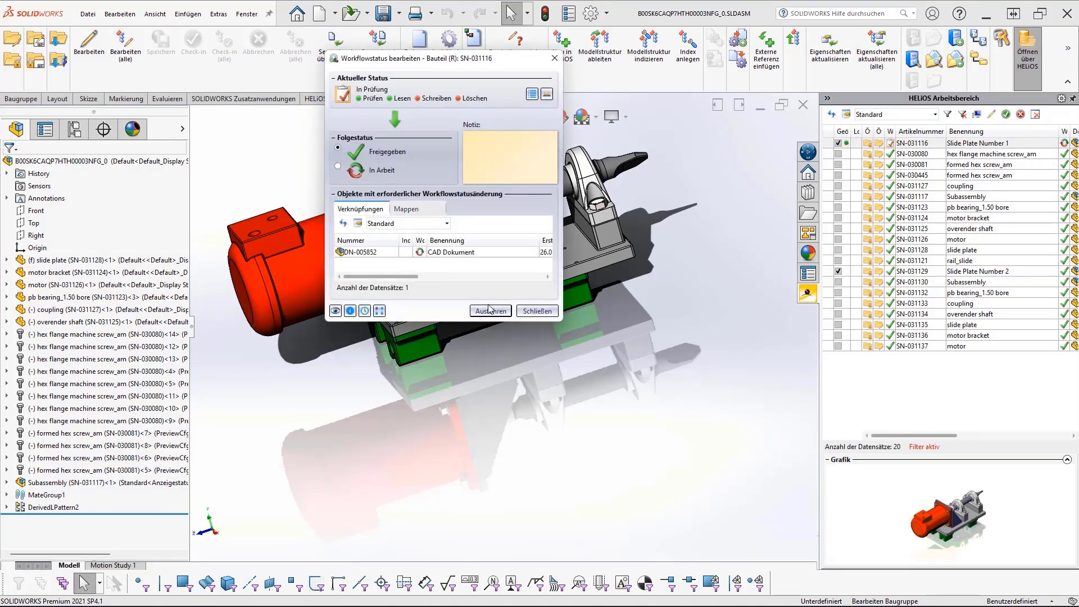
pyautogui.click(490, 311)
pyautogui.click(570, 213)
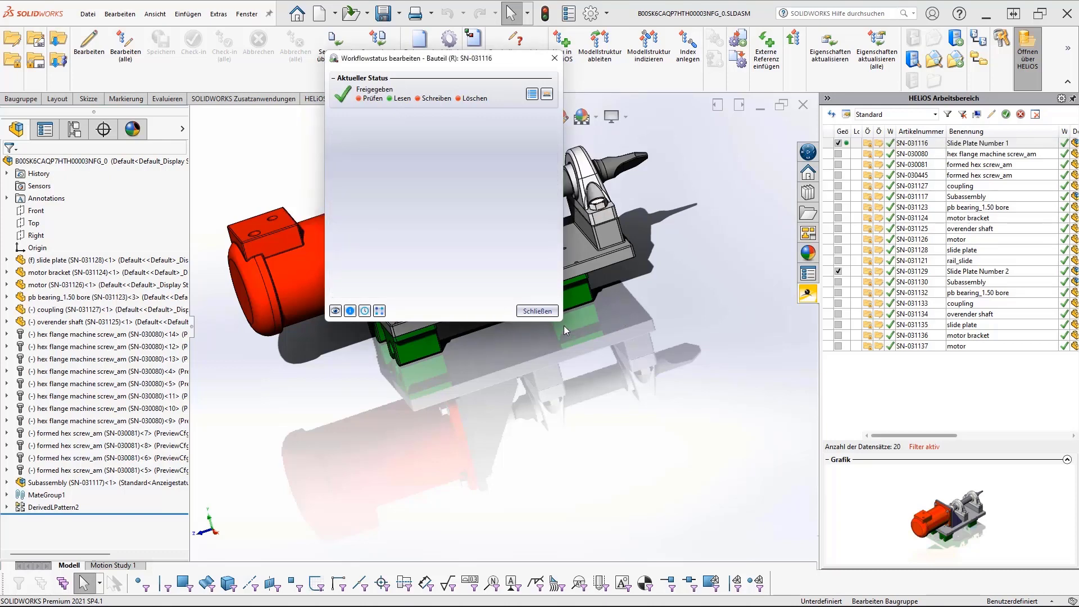
pyautogui.click(538, 311)
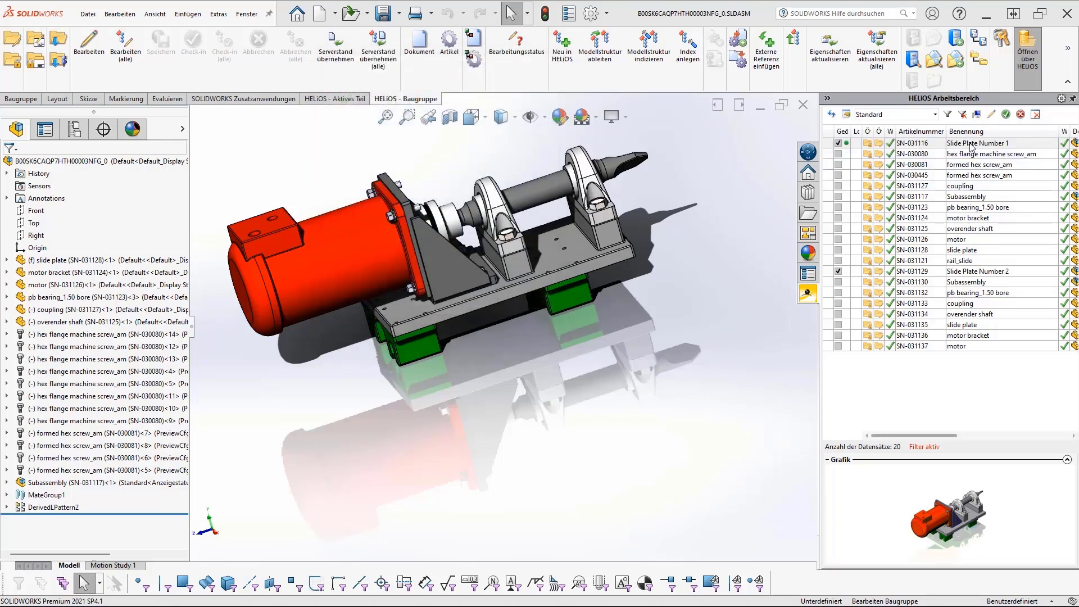
# Step: Index the model structure of Slide Plate Number 1 for the rail_slide part and its parent assemblies, with index text "Konstruktive Änderung"
pyautogui.click(662, 59)
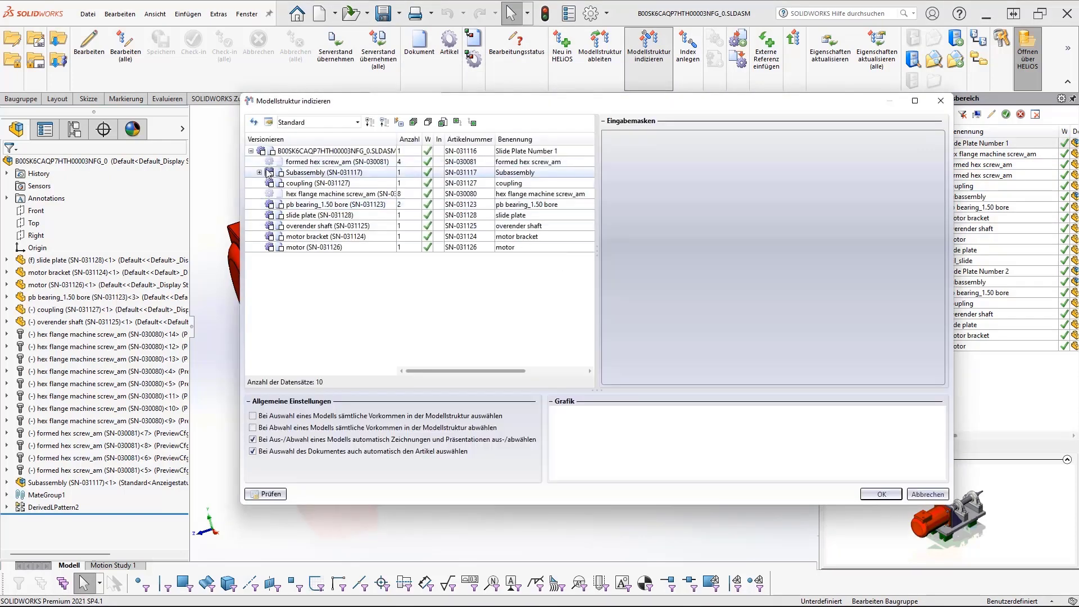
pyautogui.doubleClick(269, 174)
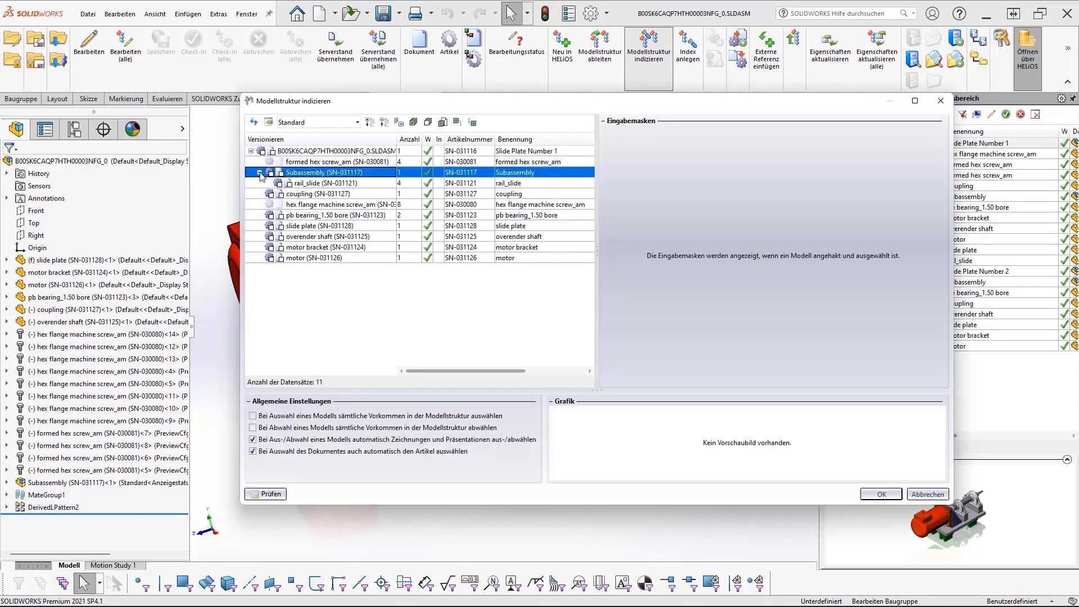
pyautogui.click(292, 185)
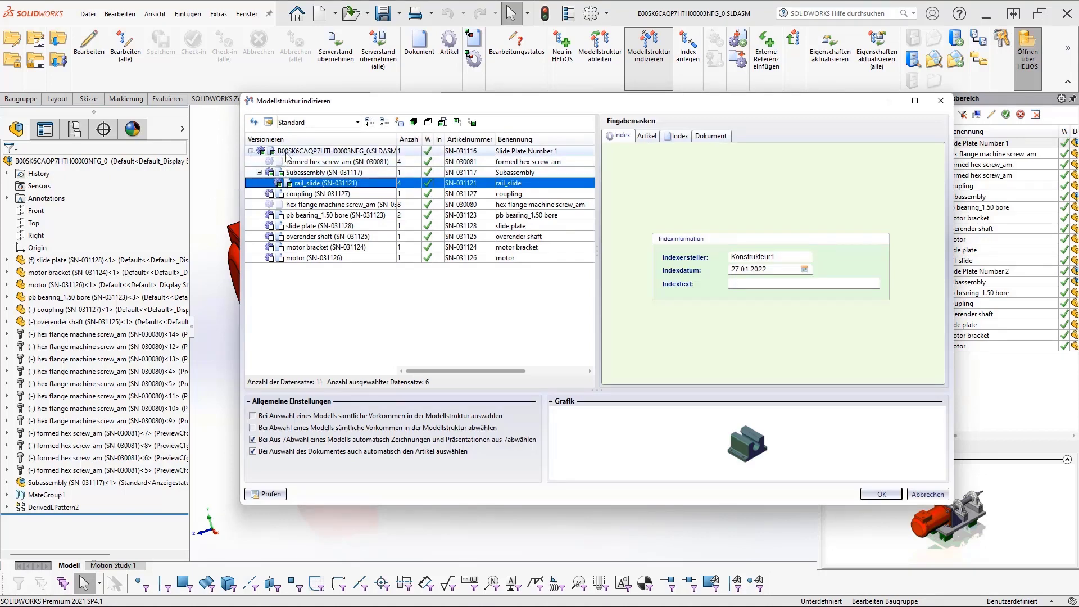
pyautogui.click(751, 284)
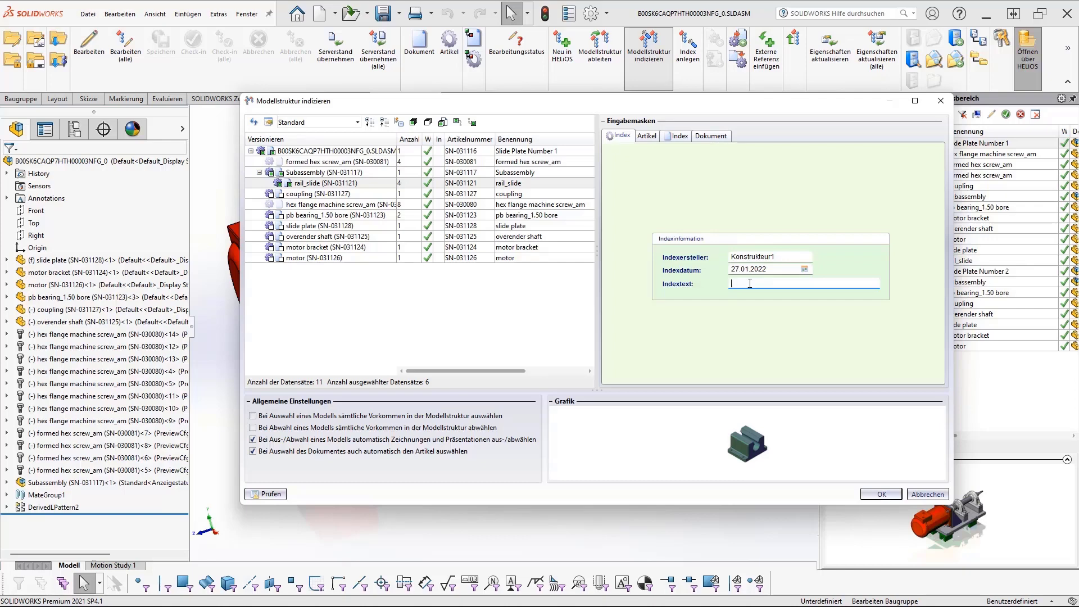
pyautogui.write('Konstrukti')
pyautogui.write('ve')
pyautogui.write(' Äne')
pyautogui.write('der')
pyautogui.write('ung')
pyautogui.click(881, 500)
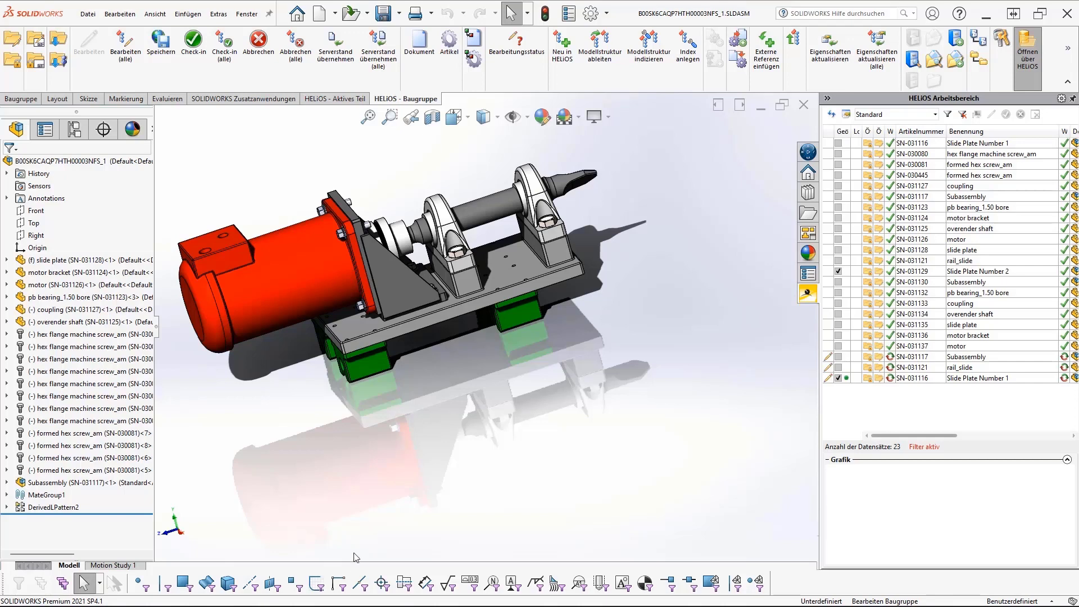
# Step: Switch to the Slide Plate Number 2 assembly and index its model structure for Subassembly SN-031130 and the parent assembly
pyautogui.moveTo(267, 599)
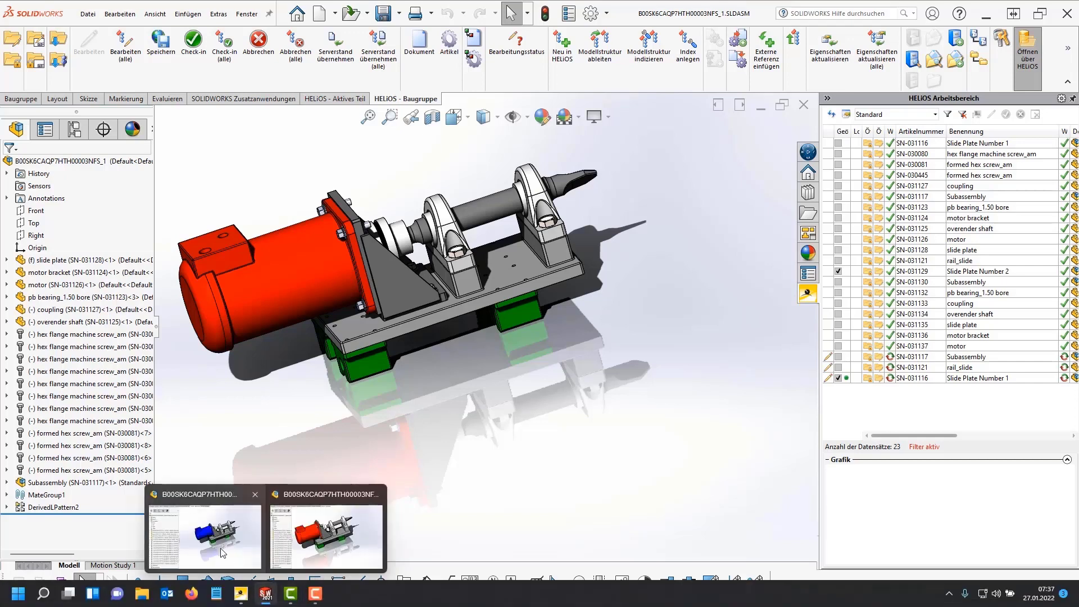
pyautogui.click(313, 467)
pyautogui.scroll(-5, 478, 335)
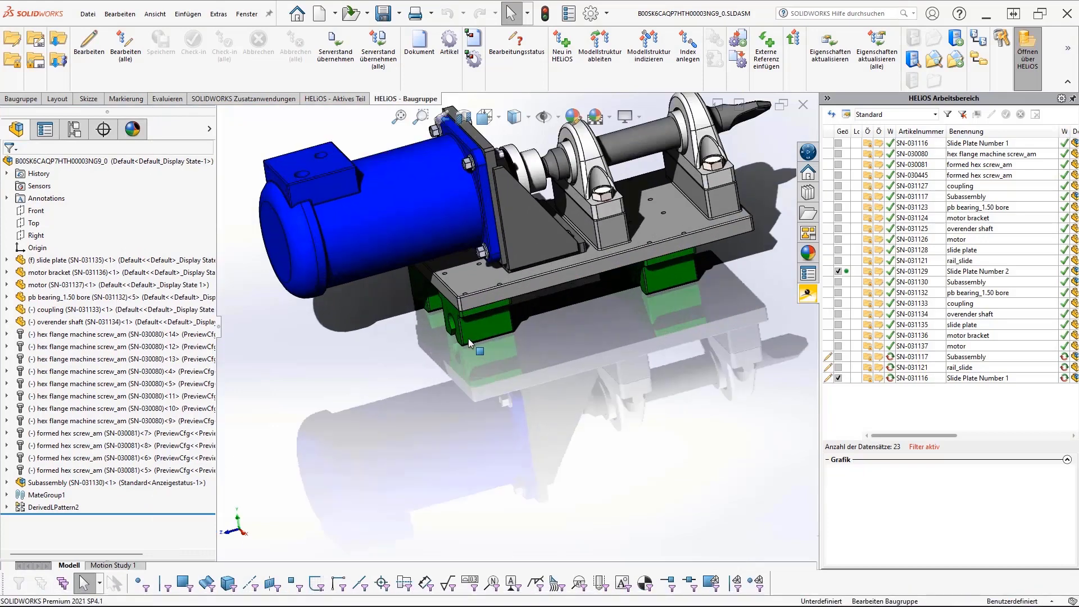
pyautogui.scroll(3, 509, 233)
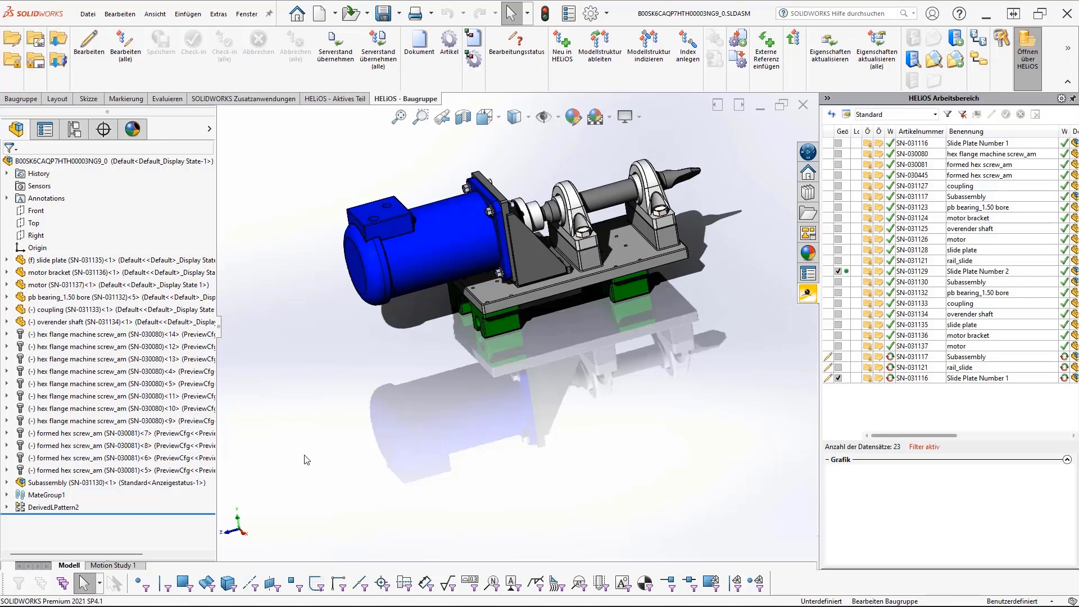
pyautogui.click(657, 50)
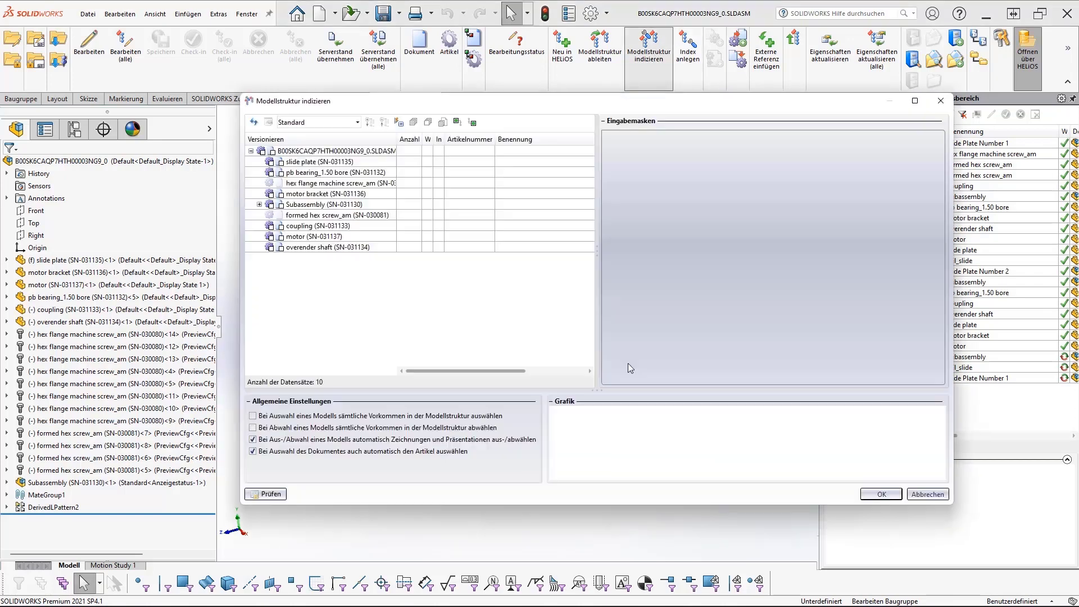
pyautogui.click(260, 205)
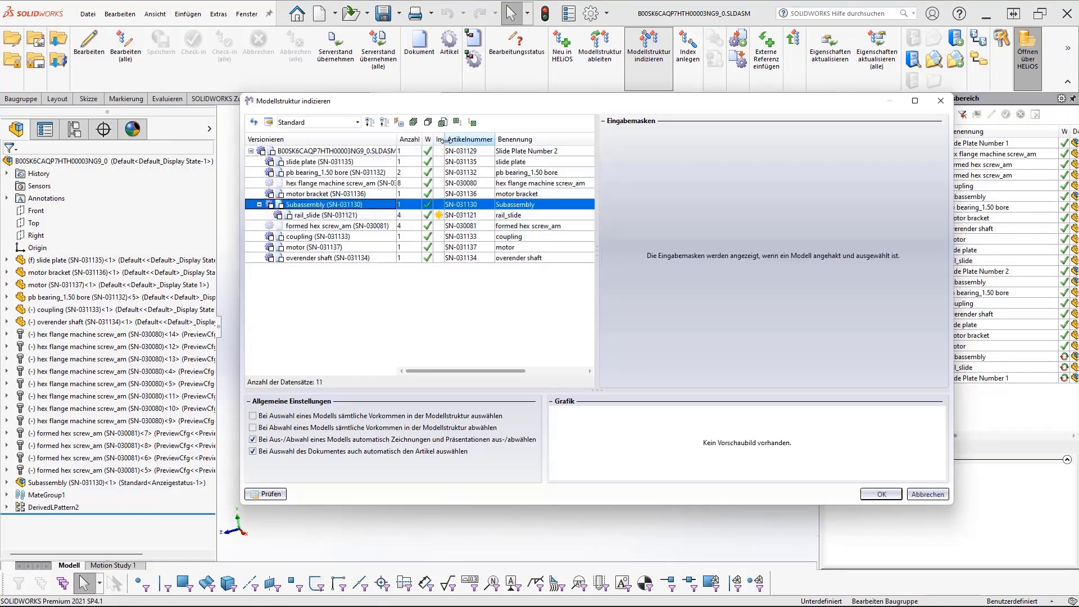
pyautogui.moveTo(446, 140)
pyautogui.mouseDown()
pyautogui.moveTo(514, 146)
pyautogui.moveTo(450, 145)
pyautogui.mouseUp()
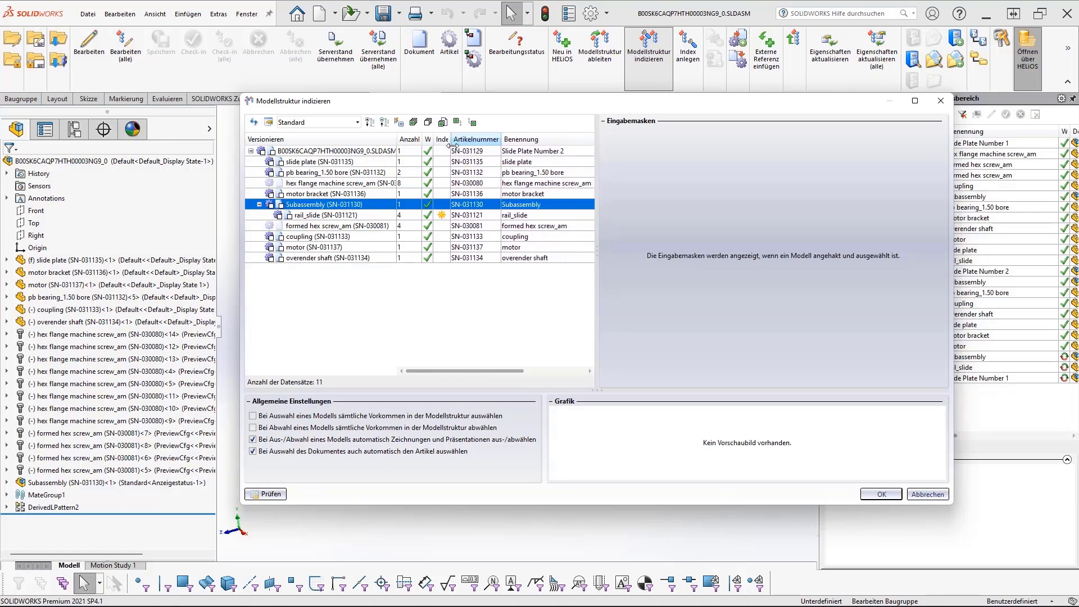
pyautogui.moveTo(448, 218)
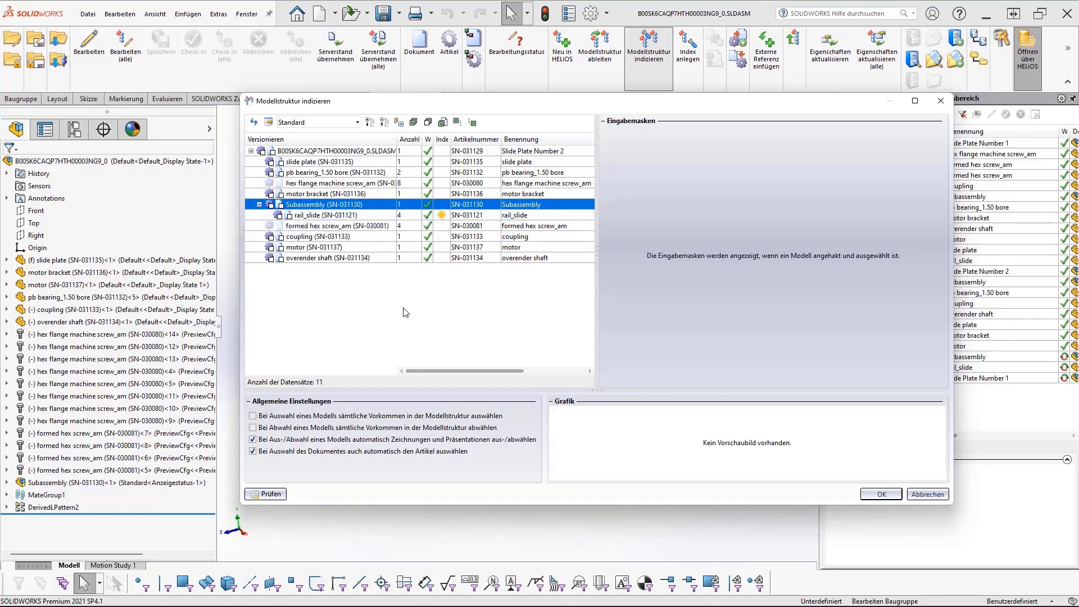
pyautogui.click(271, 205)
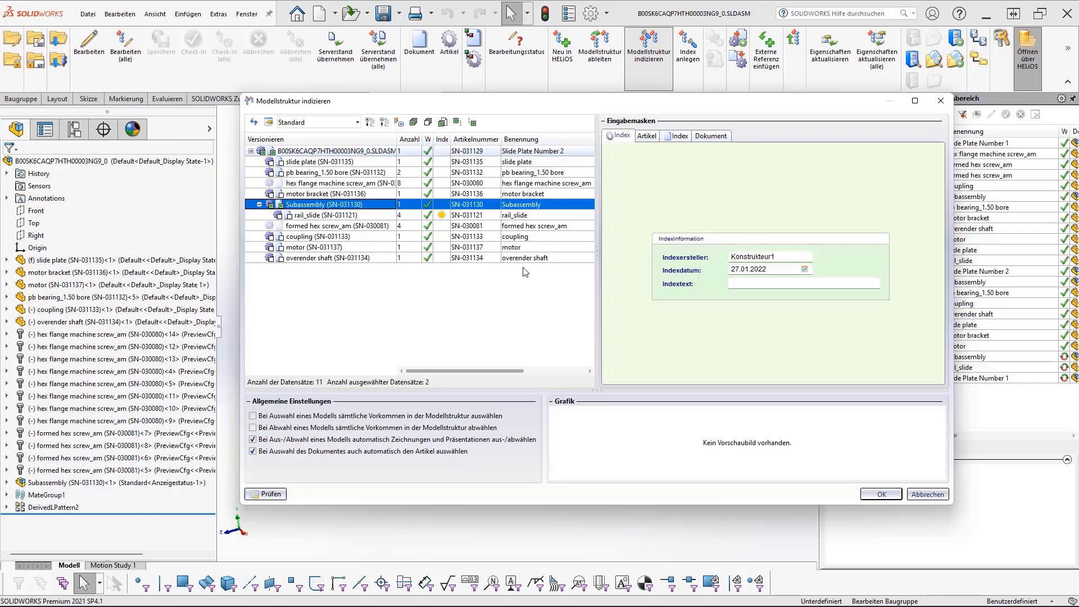
pyautogui.click(881, 494)
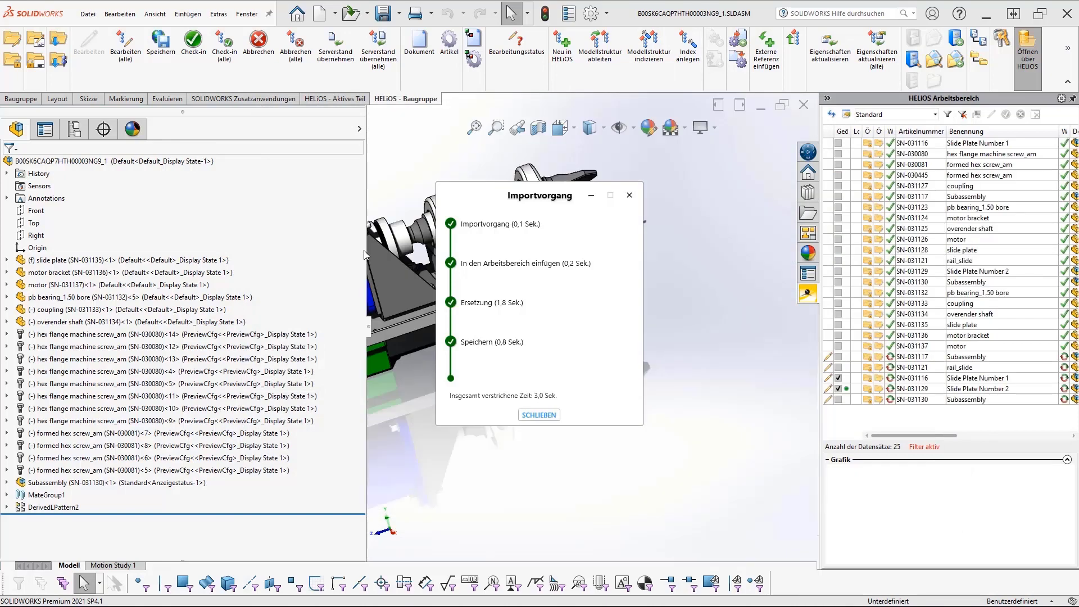
pyautogui.click(539, 415)
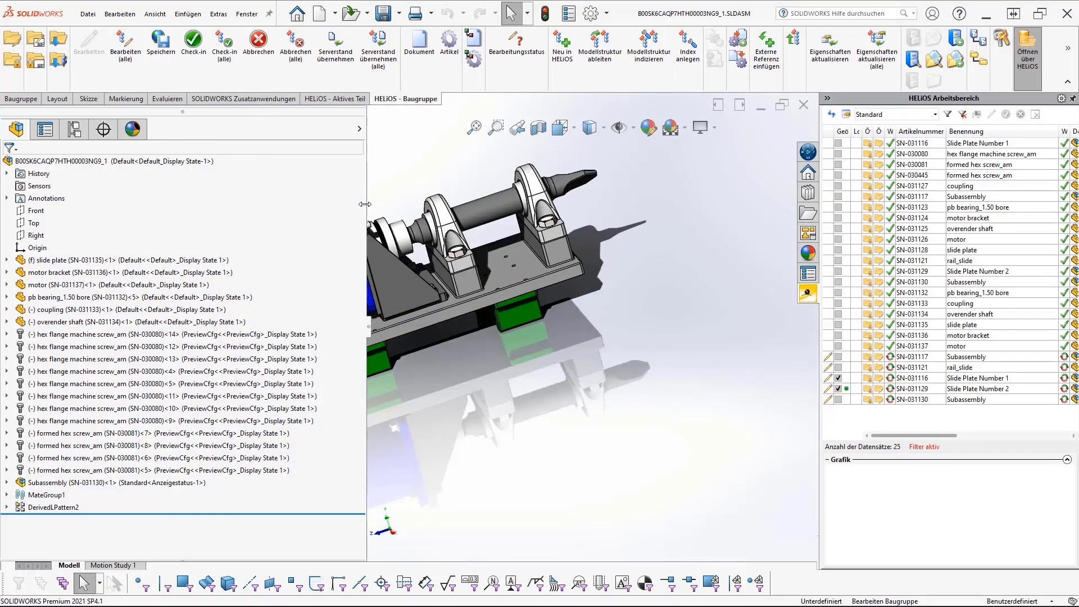
# Step: Adopt the newer server version of all four rail_slide components throughout the Slide Plate Number 2 assembly
pyautogui.moveTo(366, 205); pyautogui.dragTo(124, 199)
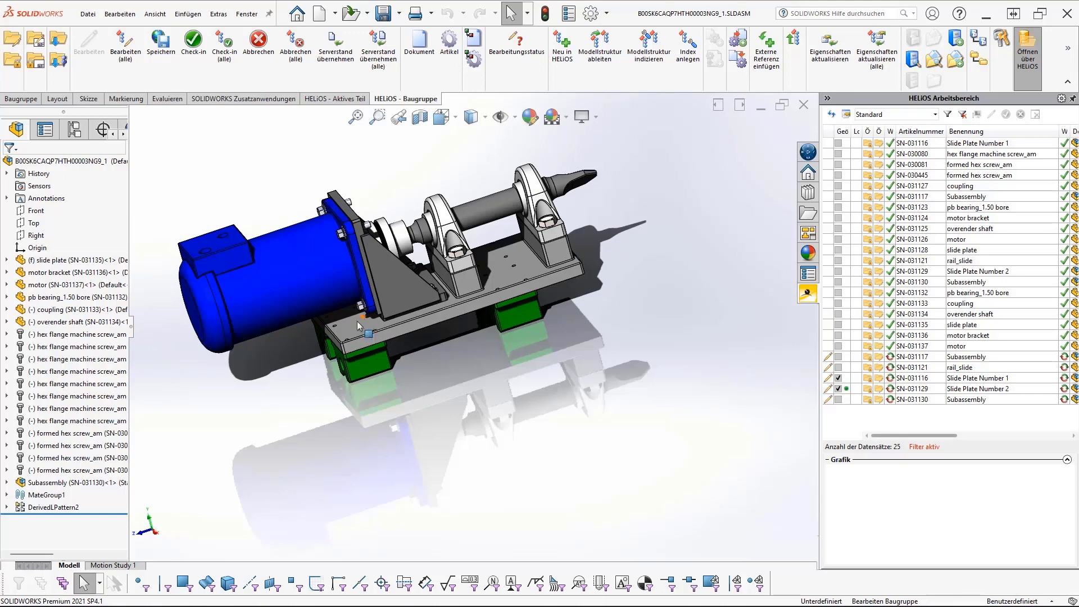
pyautogui.click(382, 45)
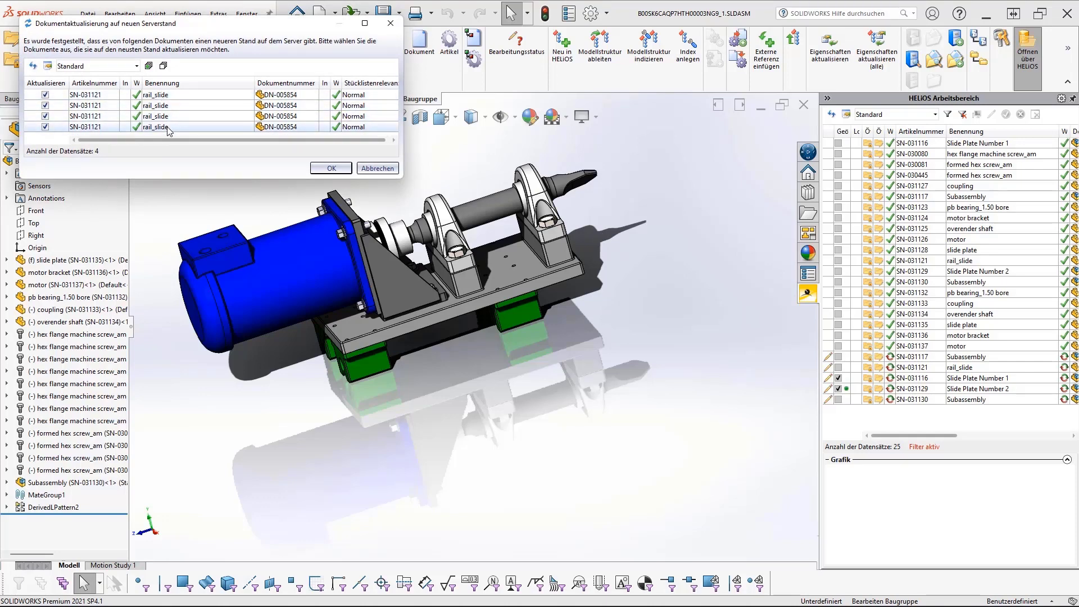
pyautogui.click(331, 169)
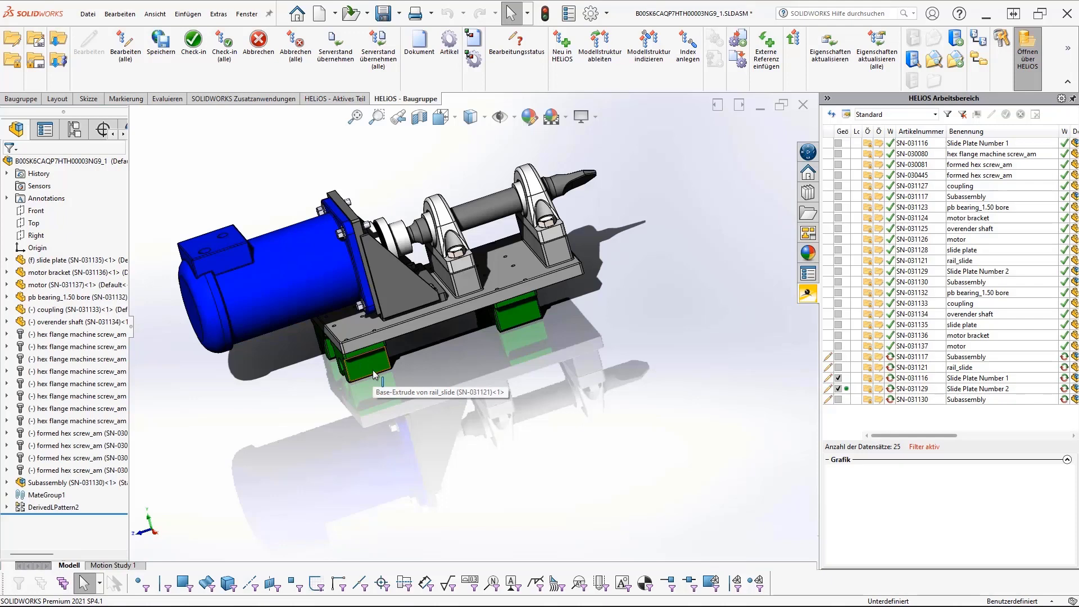
# Step: Check the index and release status in the article records of the Slide Plate Number 2 assembly and its Subassembly SN-031130
pyautogui.click(450, 52)
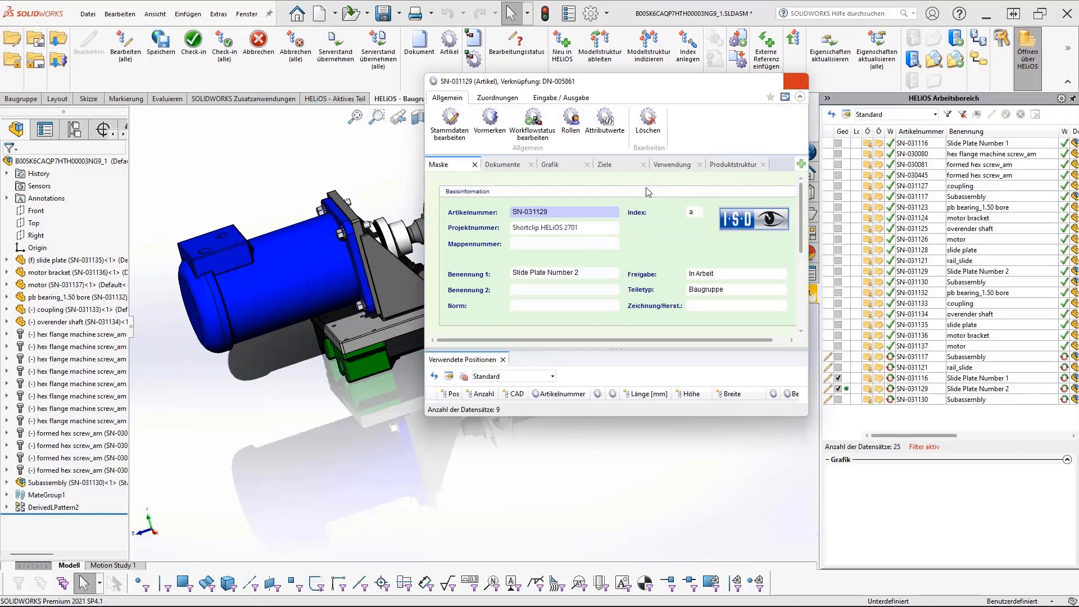
pyautogui.click(796, 81)
pyautogui.click(73, 482)
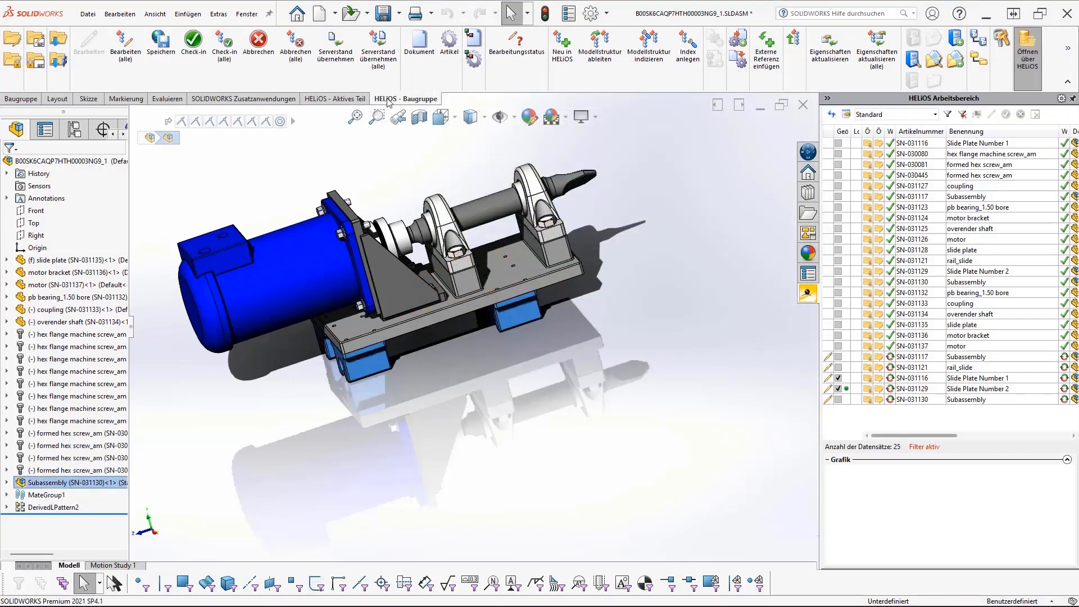
pyautogui.click(340, 99)
pyautogui.click(403, 44)
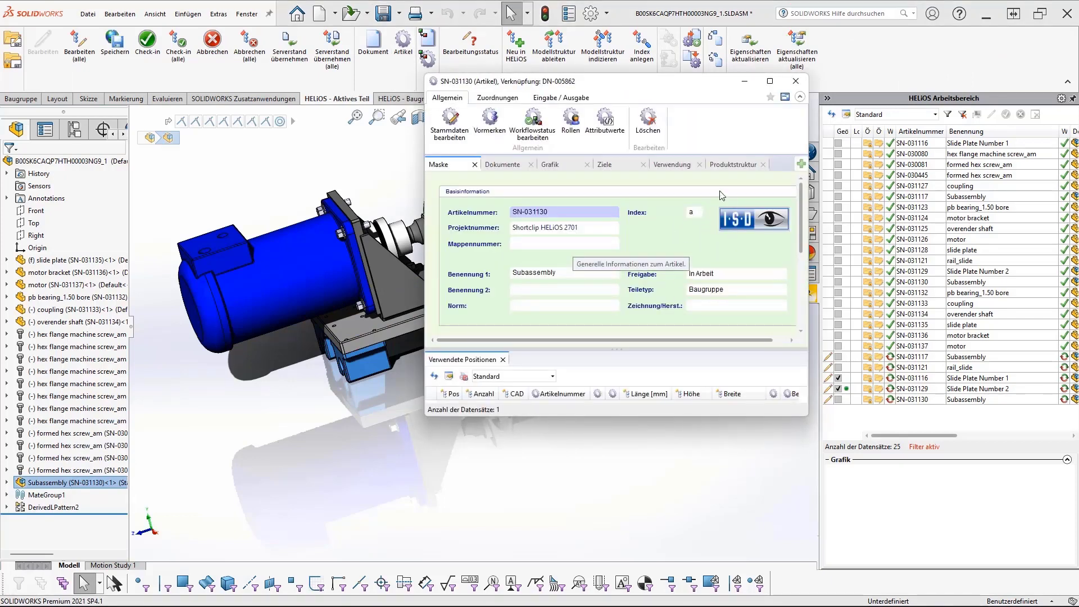
pyautogui.click(796, 81)
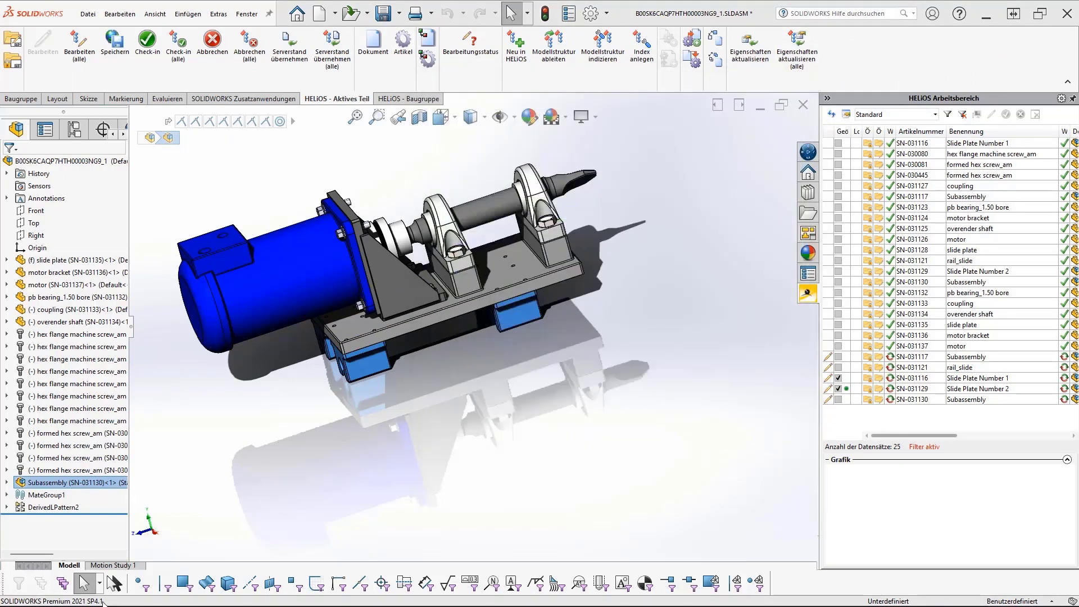
# Step: Check the index and release status in the article record of the first rail_slide part inside Subassembly SN-031130
pyautogui.click(6, 483)
pyautogui.click(62, 483)
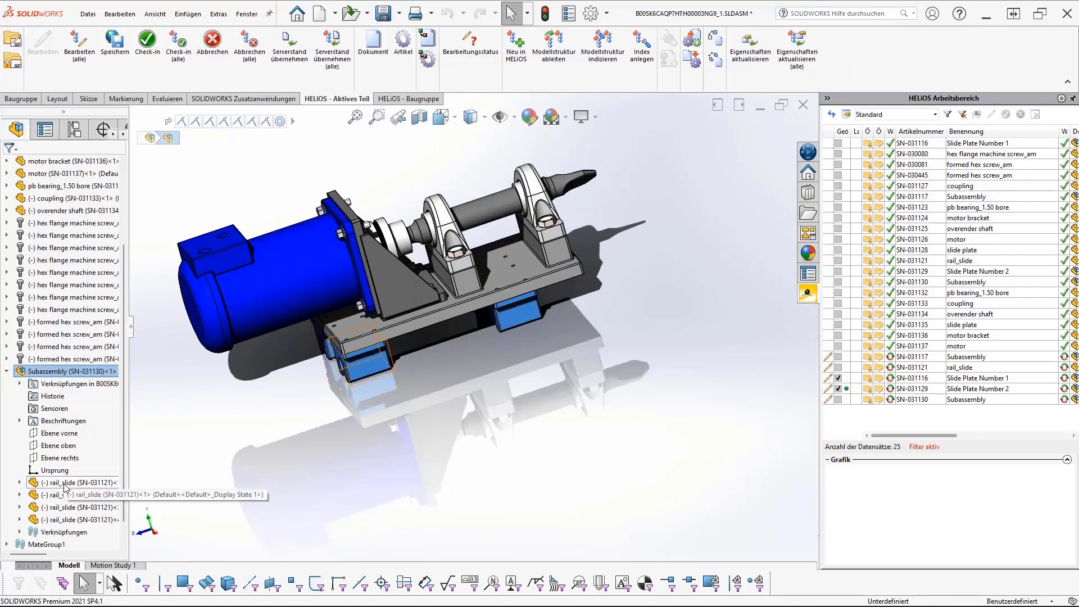
pyautogui.click(403, 43)
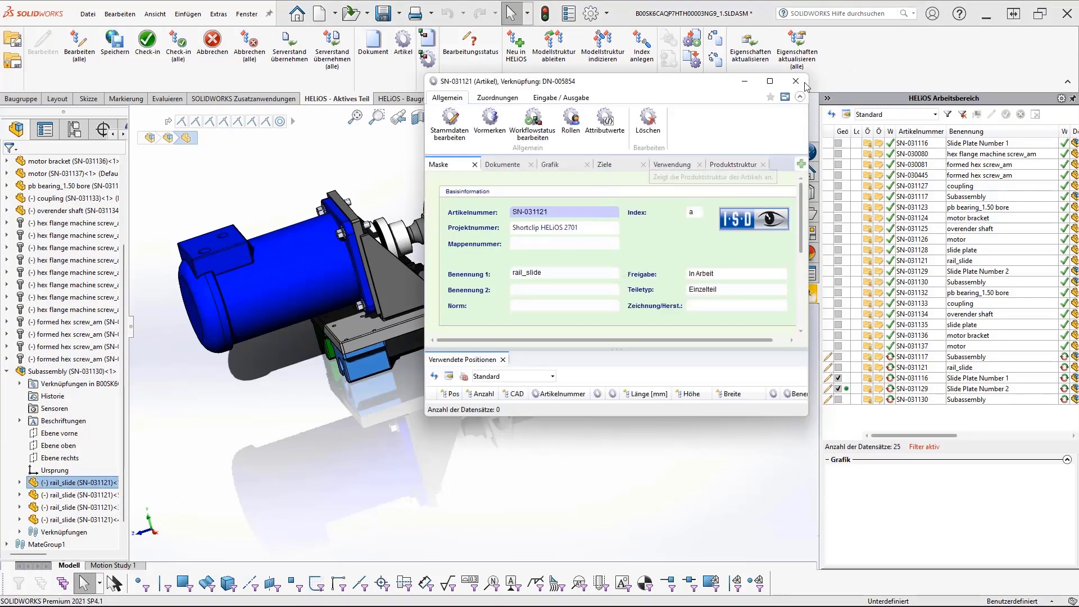
pyautogui.click(797, 82)
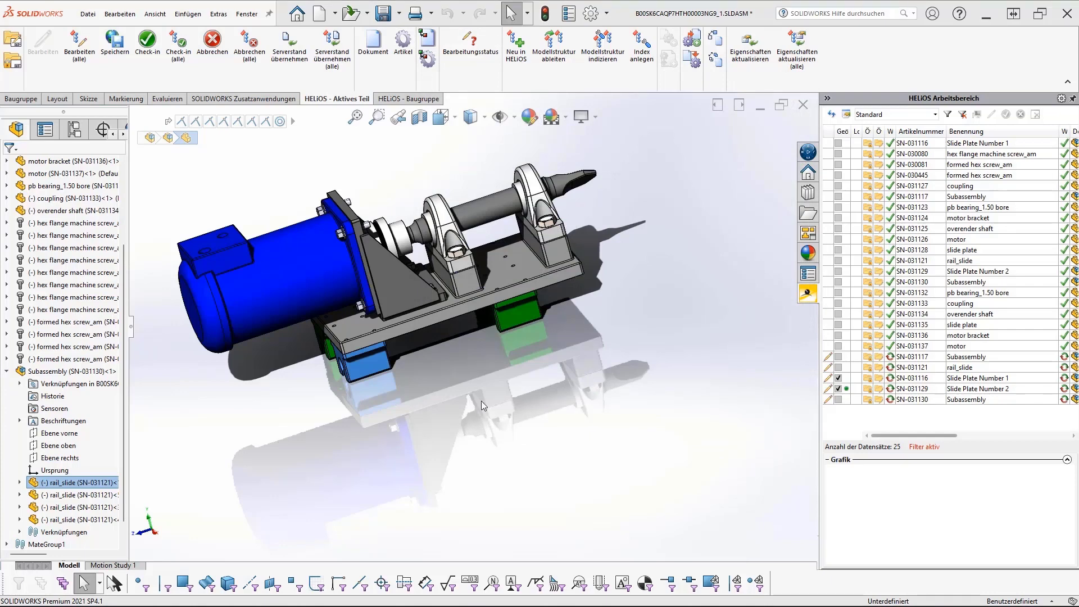